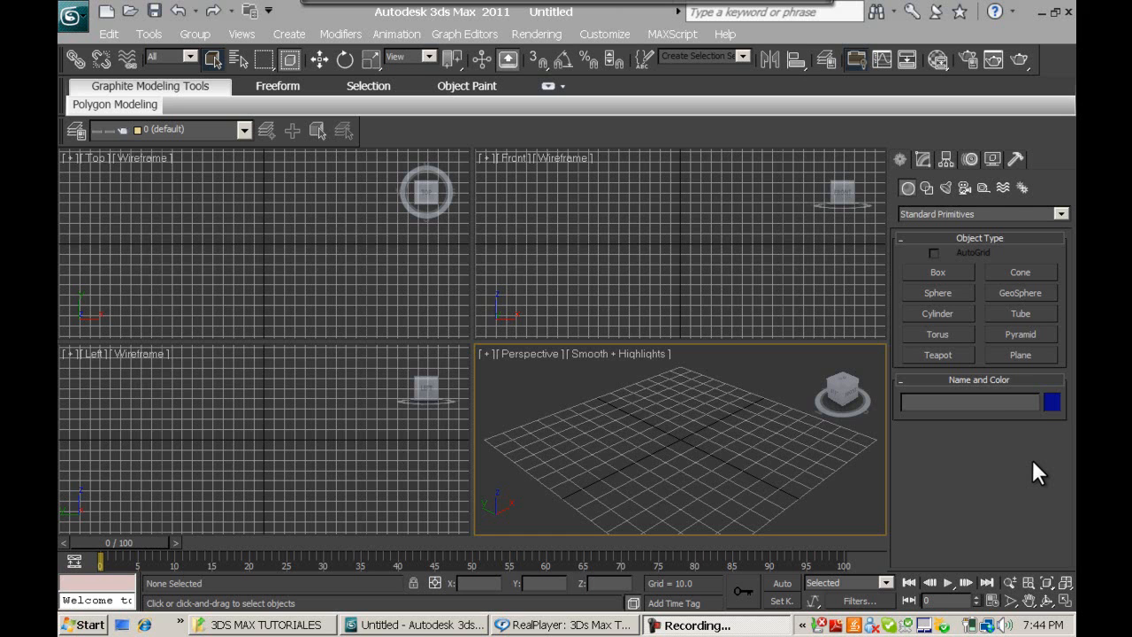
Turn the Perspective view to look from the top and activate the Line spline tool
{"action": "left_click", "coordinate": [928, 187]}
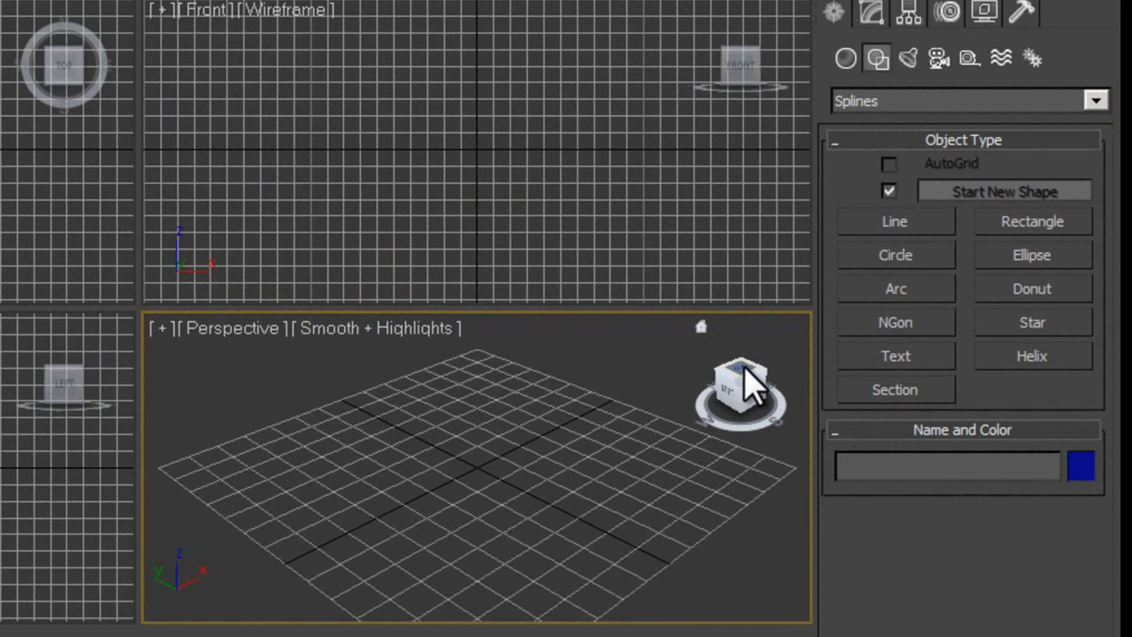
{"action": "left_click", "coordinate": [743, 381]}
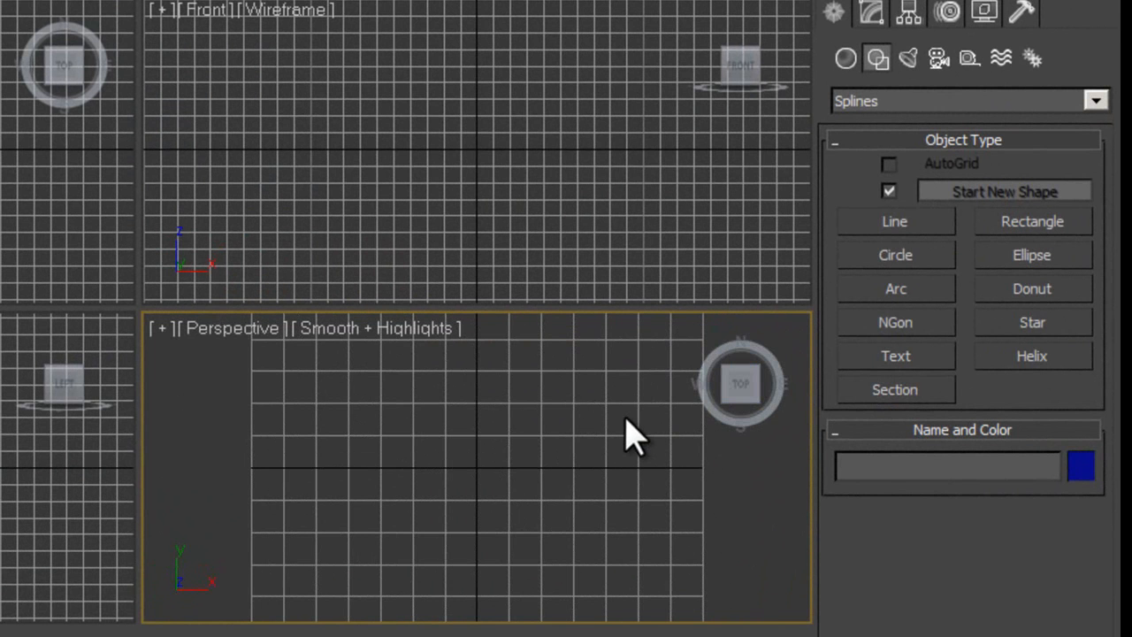
{"action": "scroll", "coordinate": [633, 433], "scroll_direction": "down", "scroll_amount": 2}
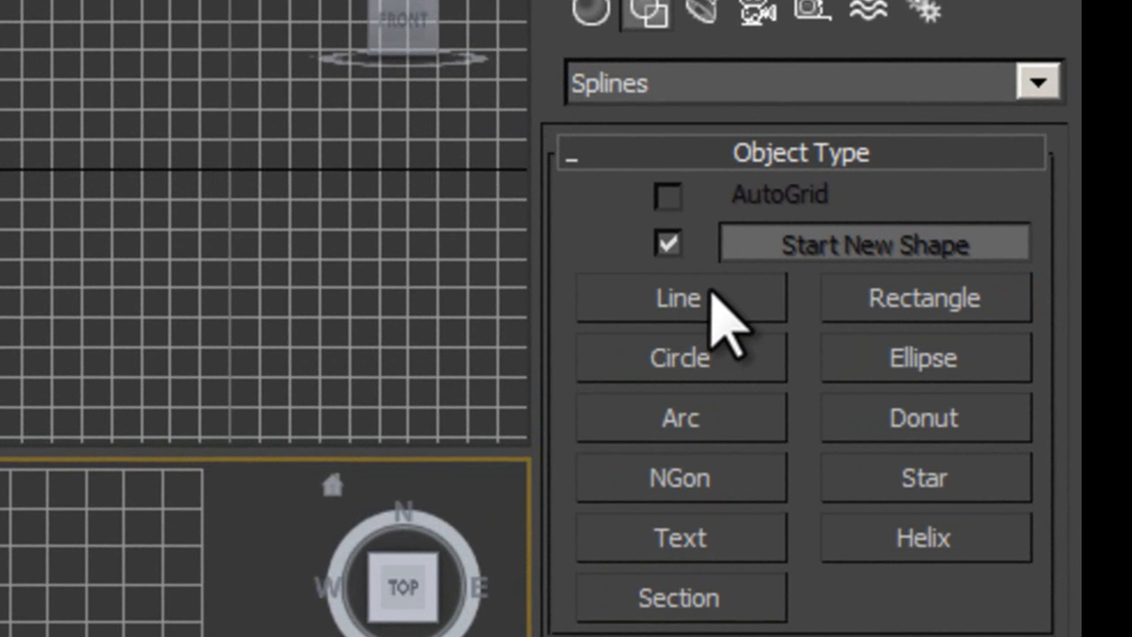
{"action": "left_click", "coordinate": [715, 299]}
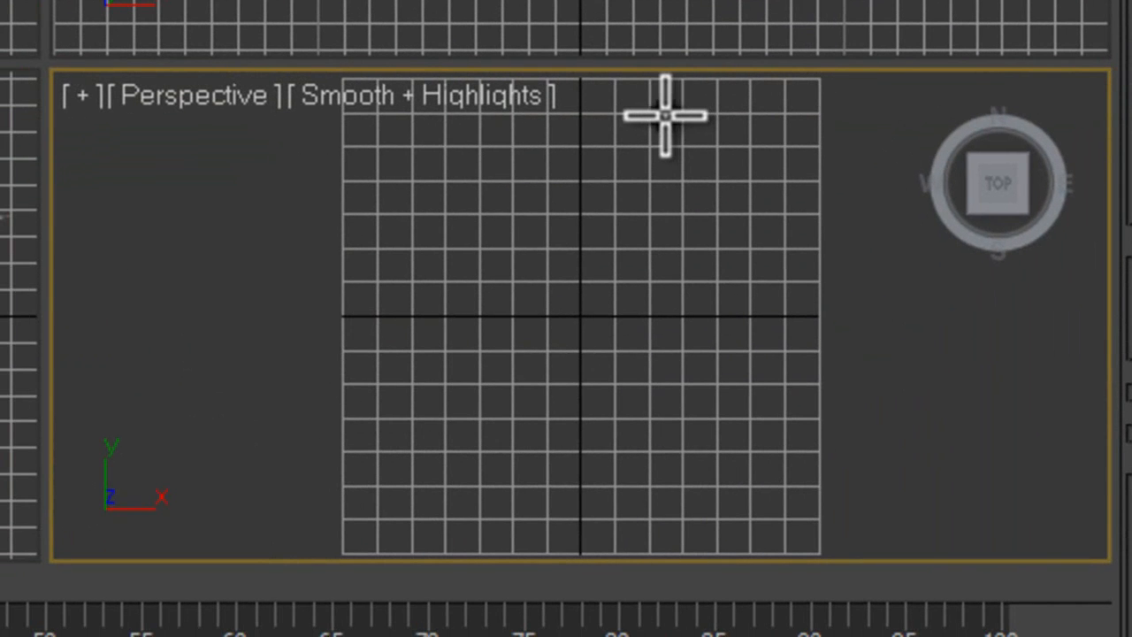
{"action": "key", "text": "s"}
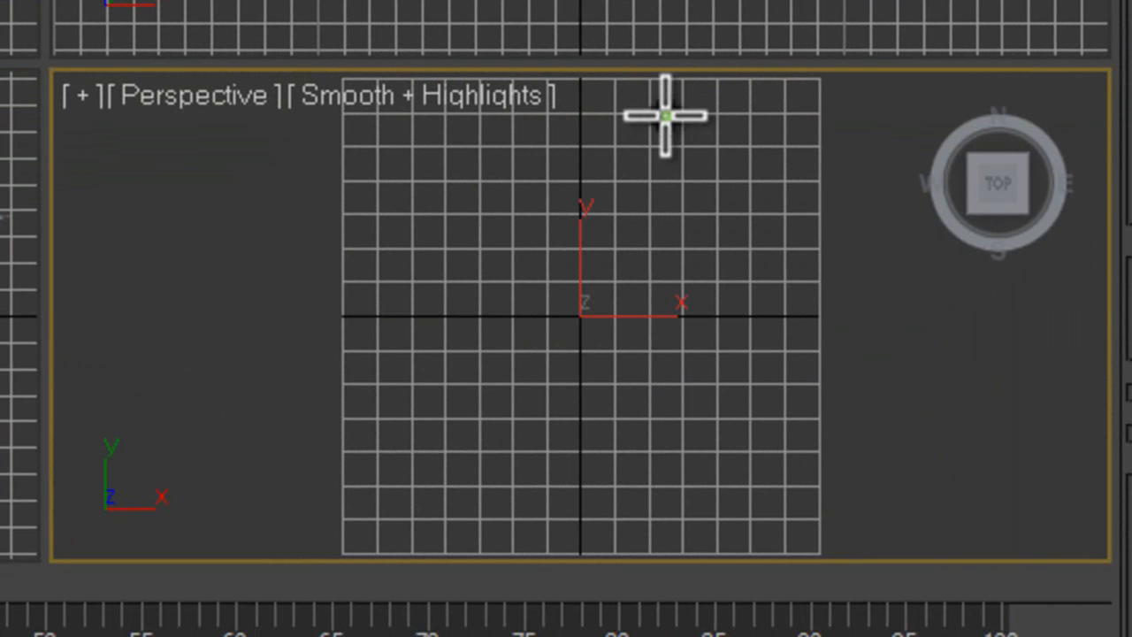
{"action": "left_click", "coordinate": [666, 116]}
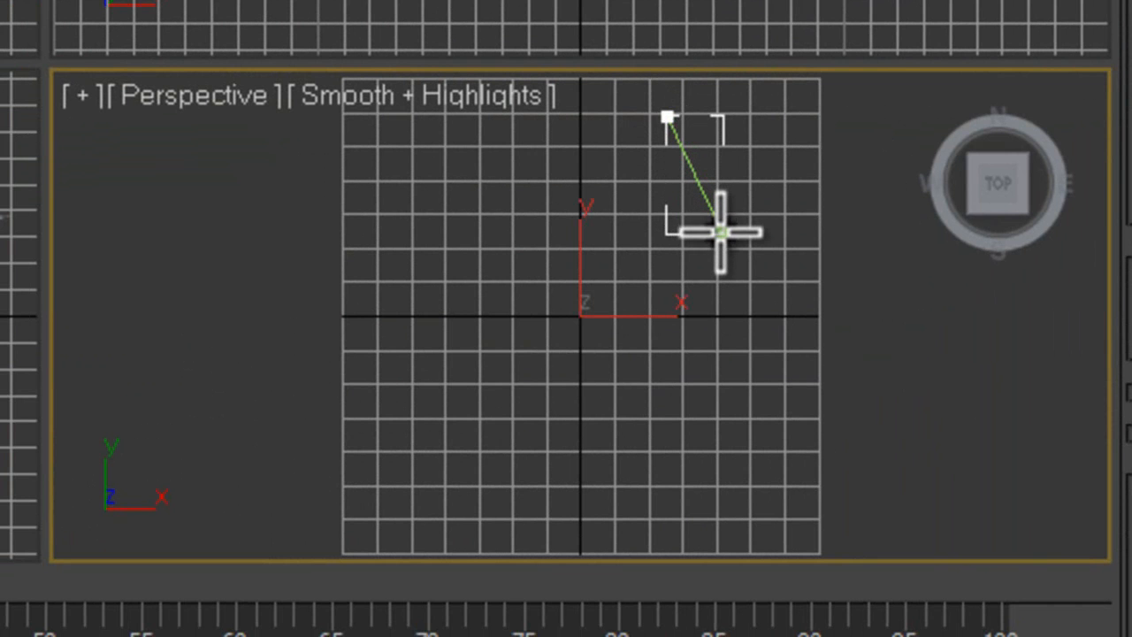
{"action": "left_click", "coordinate": [722, 234]}
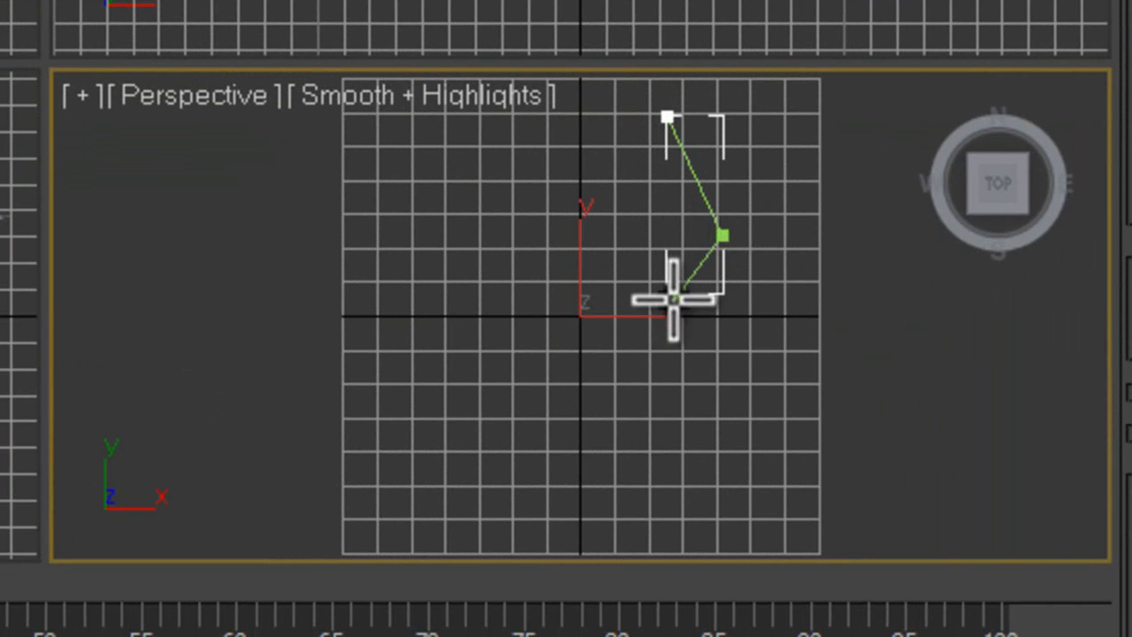
{"action": "left_click", "coordinate": [662, 306]}
{"action": "right_click", "coordinate": [623, 378]}
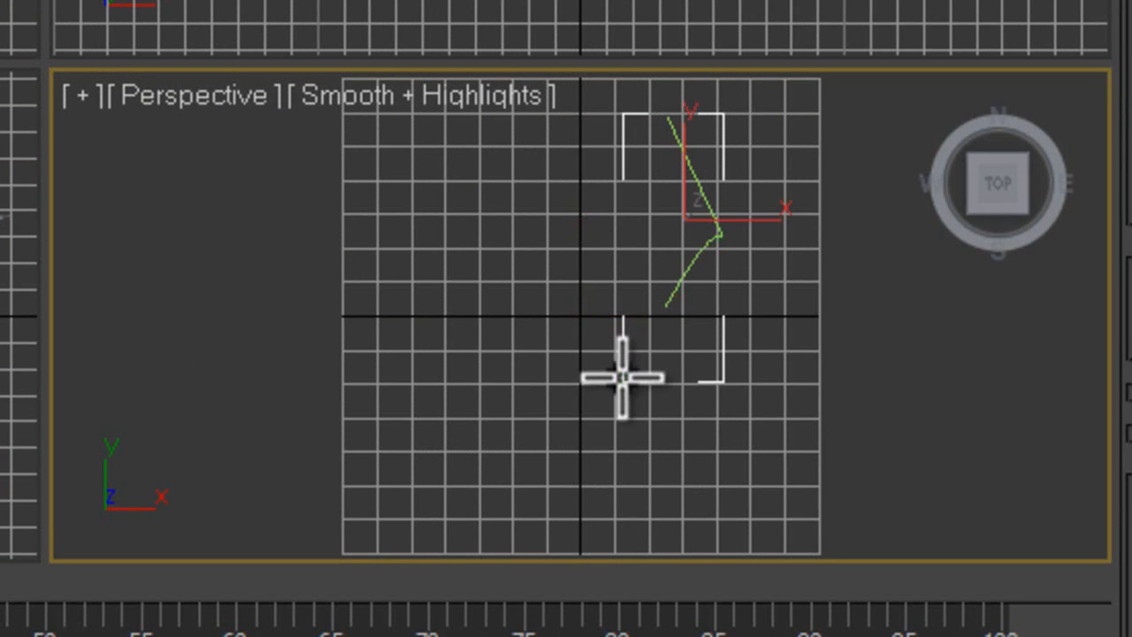
{"action": "key", "text": "Delete"}
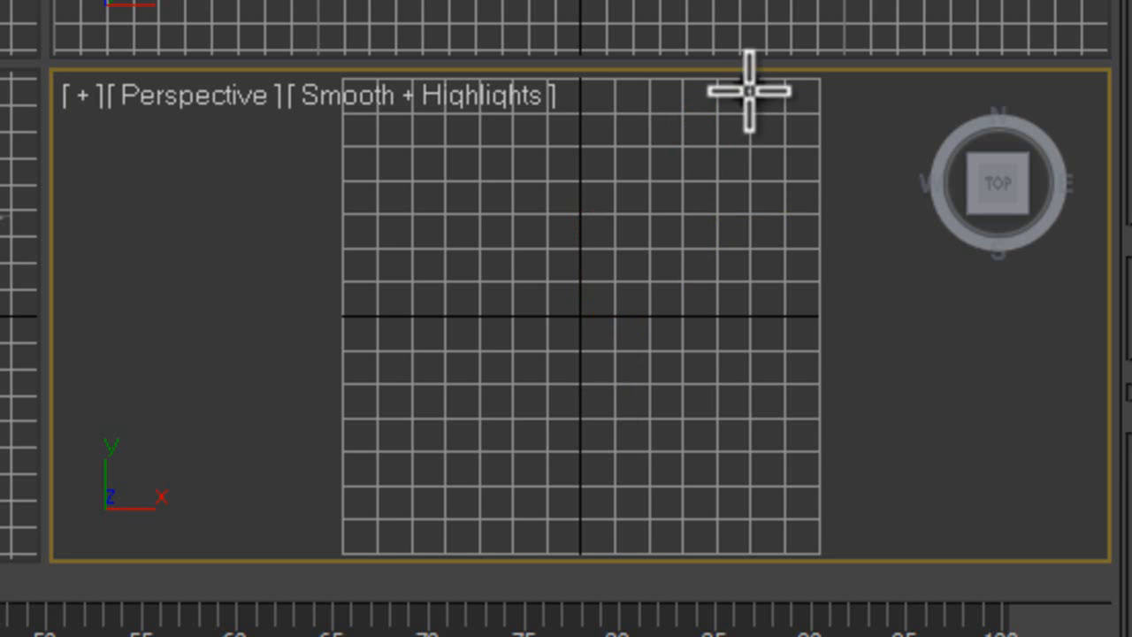
Draw the S-curved outer side of a profile from the top of the grid, adding a short foot and flat base ending on the vertical axis
{"action": "left_click", "coordinate": [674, 114]}
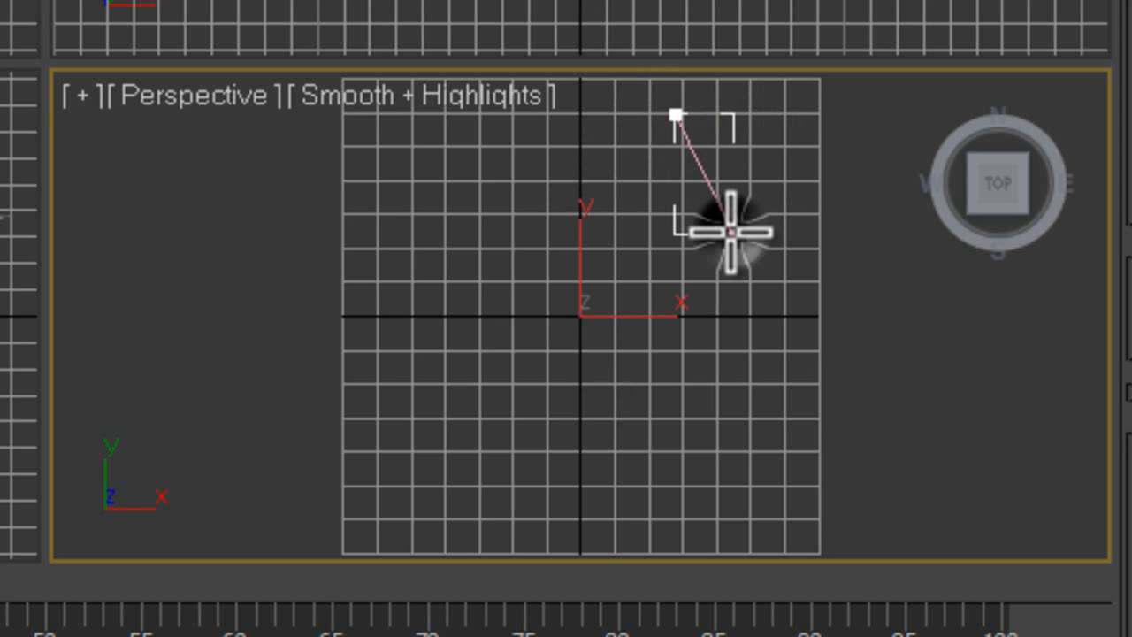
{"action": "left_click_drag", "start_coordinate": [733, 233], "coordinate": [681, 283]}
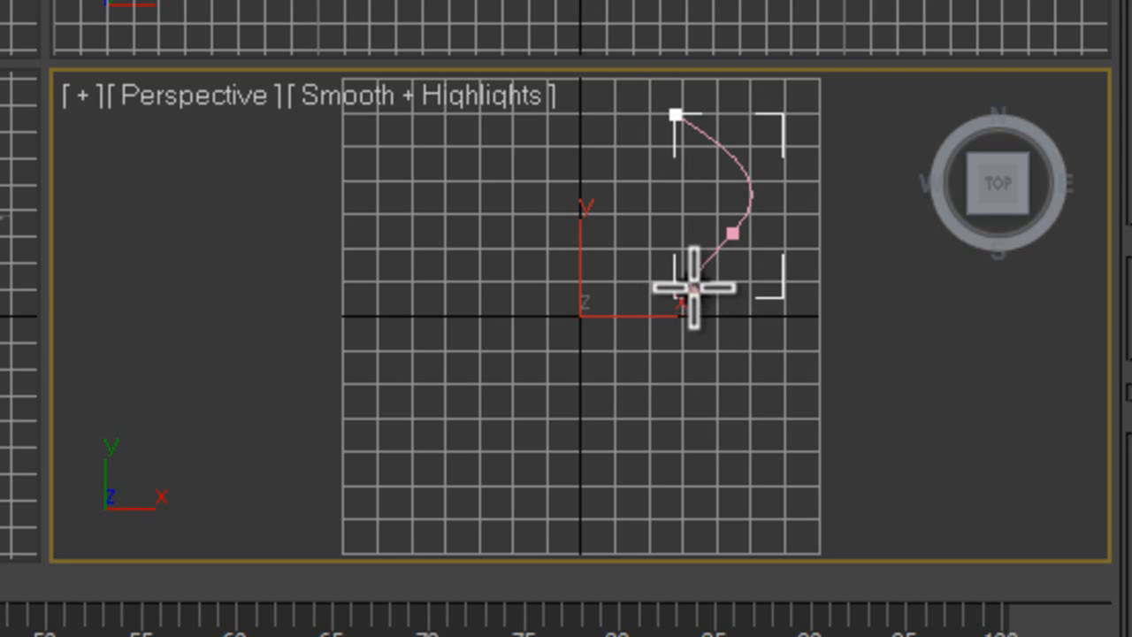
{"action": "left_click", "coordinate": [613, 345]}
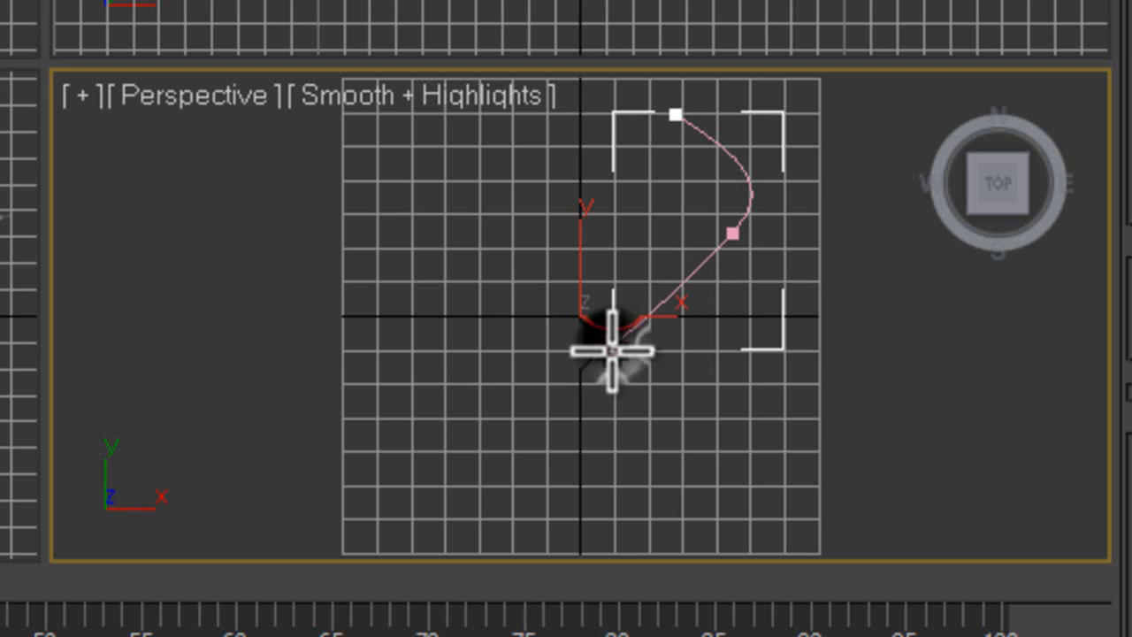
{"action": "left_click", "coordinate": [612, 465]}
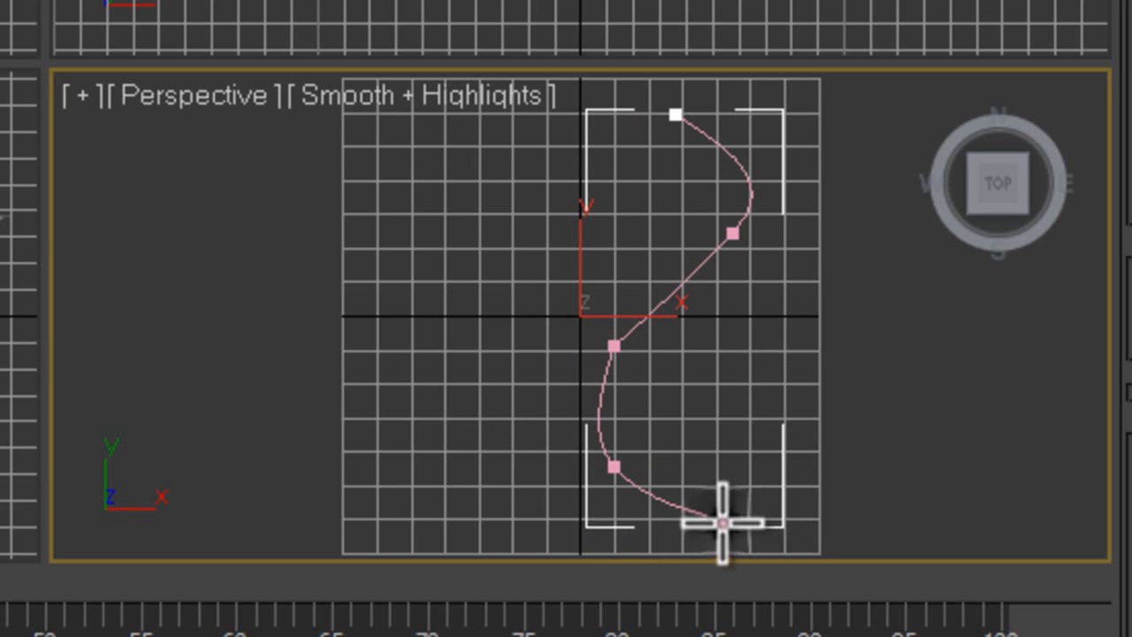
{"action": "left_click", "coordinate": [724, 533]}
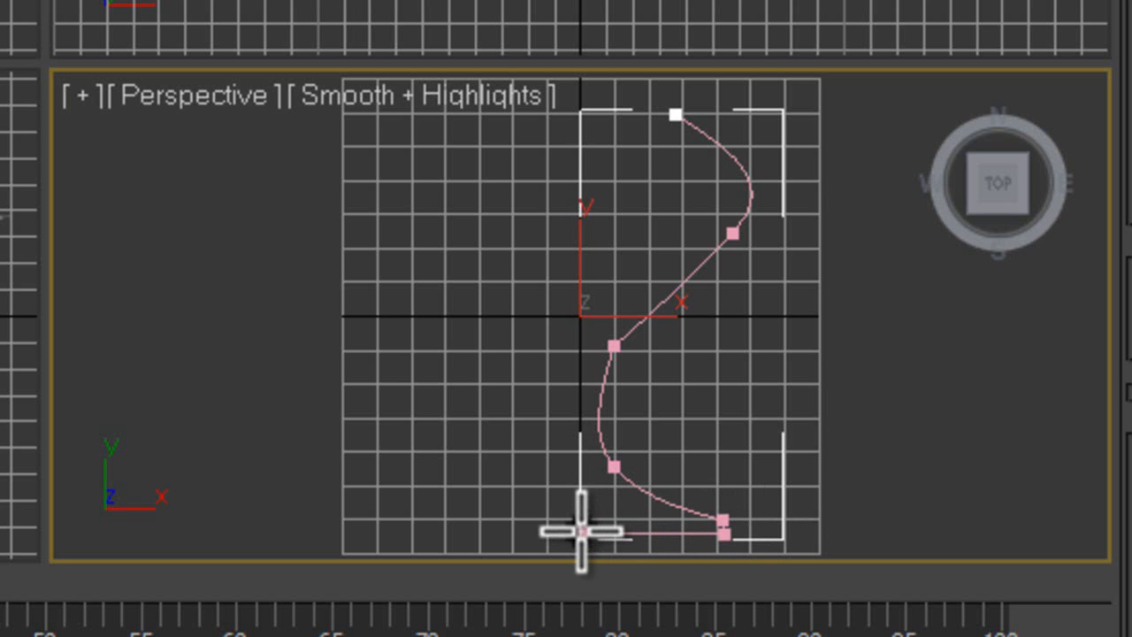
{"action": "left_click", "coordinate": [581, 531]}
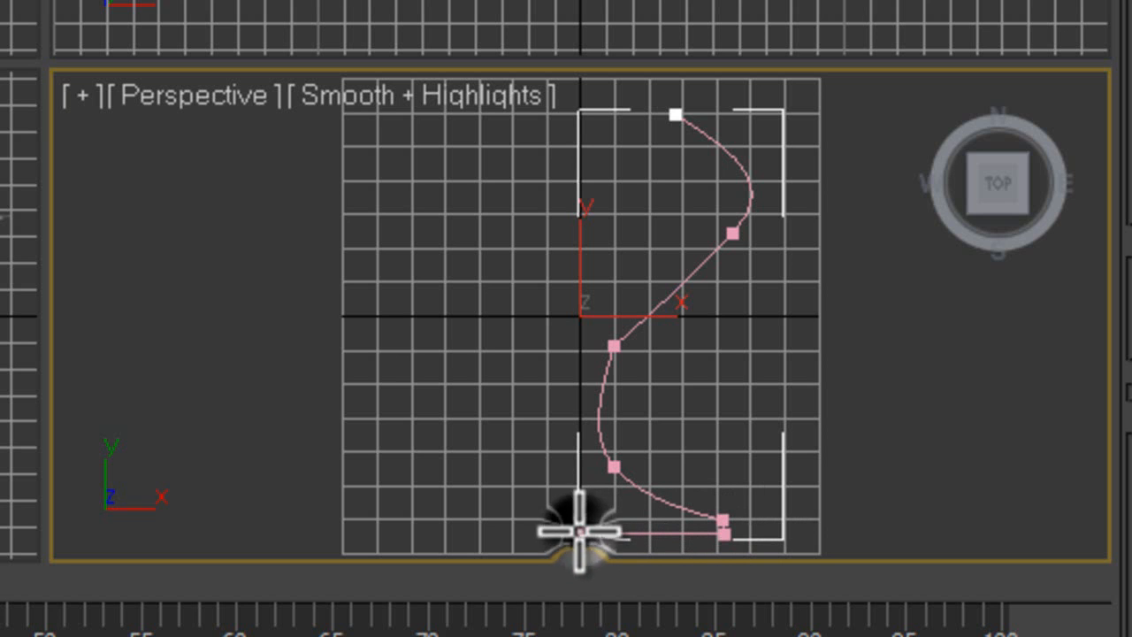
Continue the line straight up the vertical axis, along the inner side to the rim, and close the spline at its starting point
{"action": "left_click", "coordinate": [582, 333]}
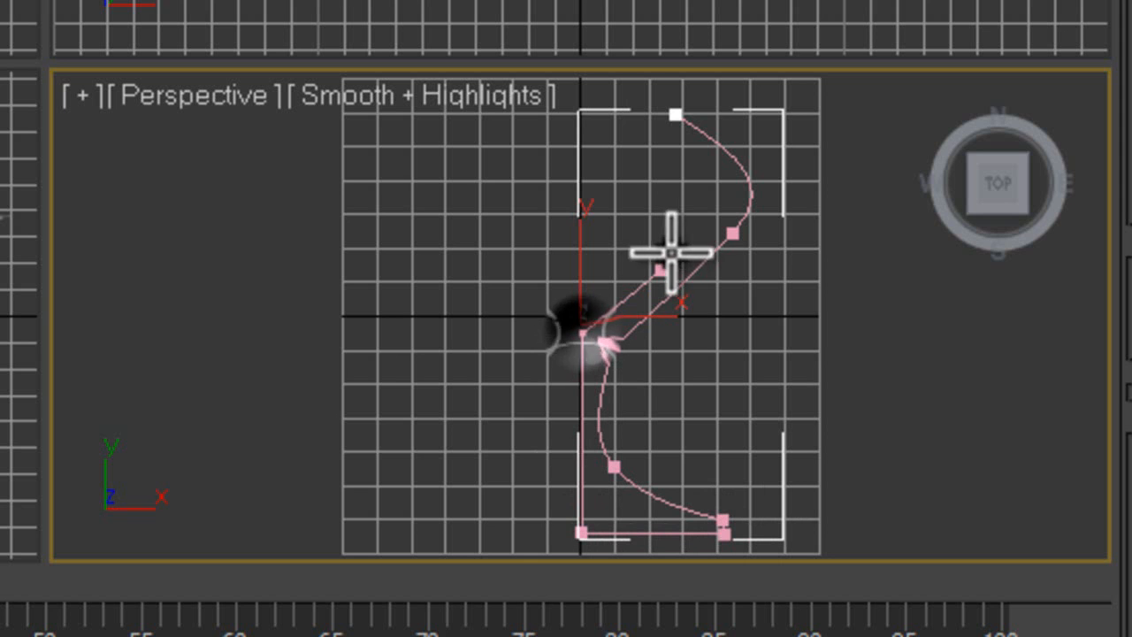
{"action": "left_click", "coordinate": [723, 220]}
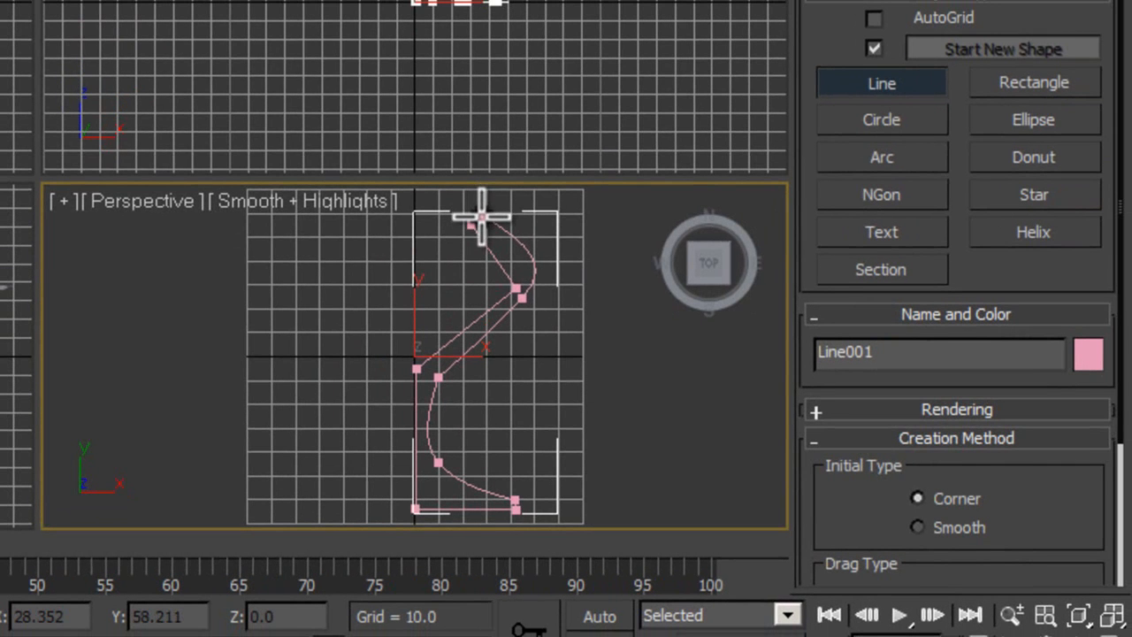
{"action": "left_click", "coordinate": [481, 217]}
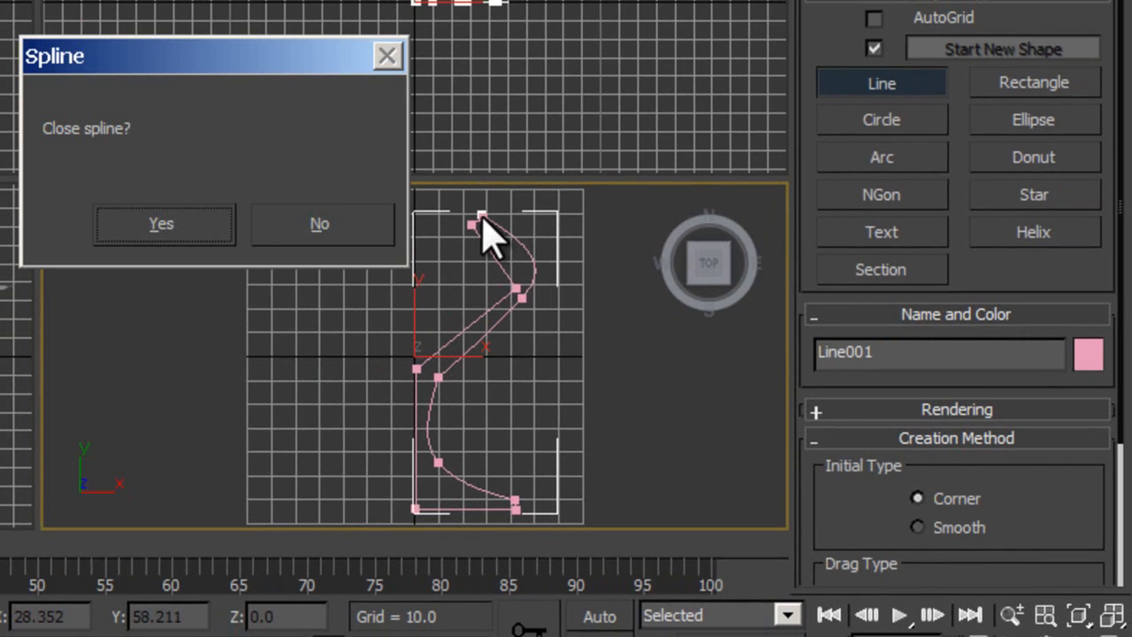
{"action": "left_click", "coordinate": [177, 223]}
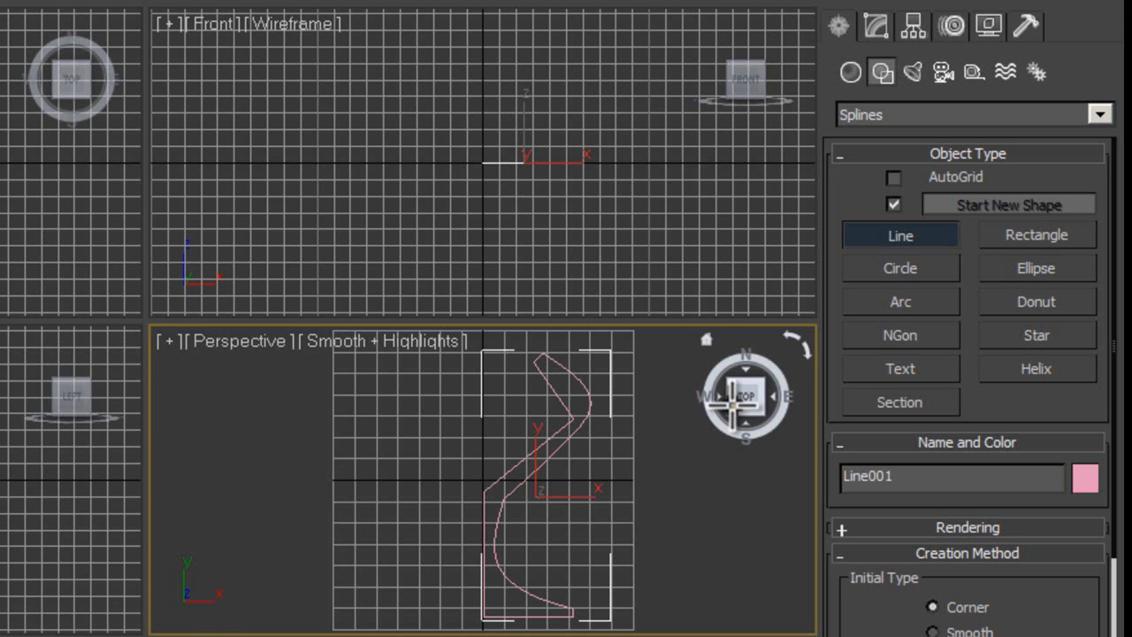
Restore the angled home view and apply an Extrude modifier to the profile with an amount of 13
{"action": "left_click", "coordinate": [707, 338]}
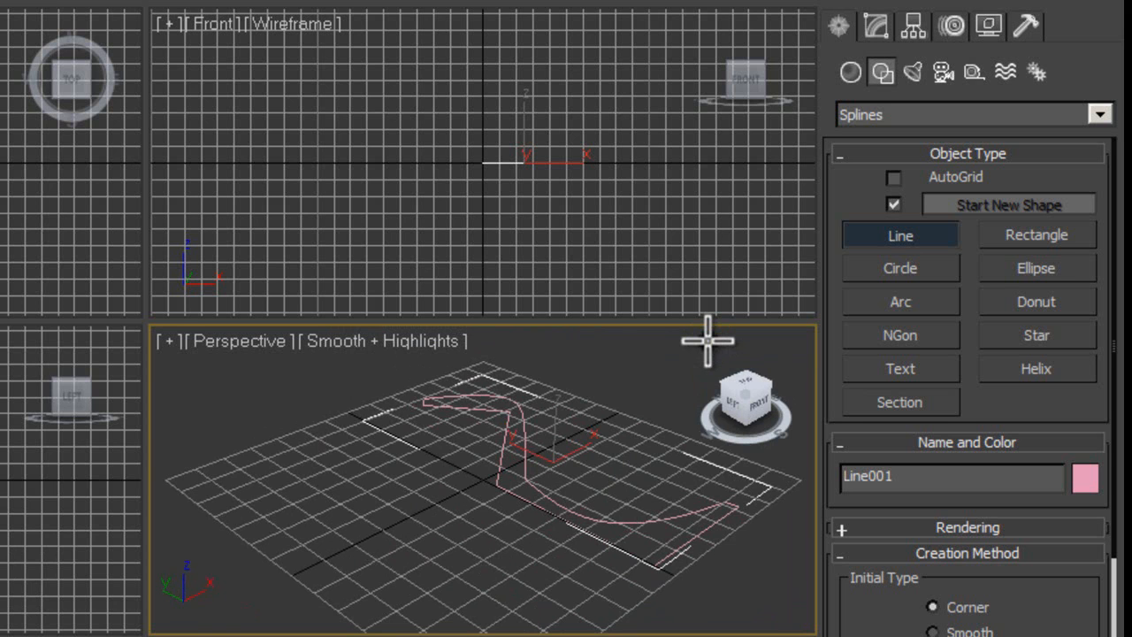
{"action": "left_click", "coordinate": [876, 30]}
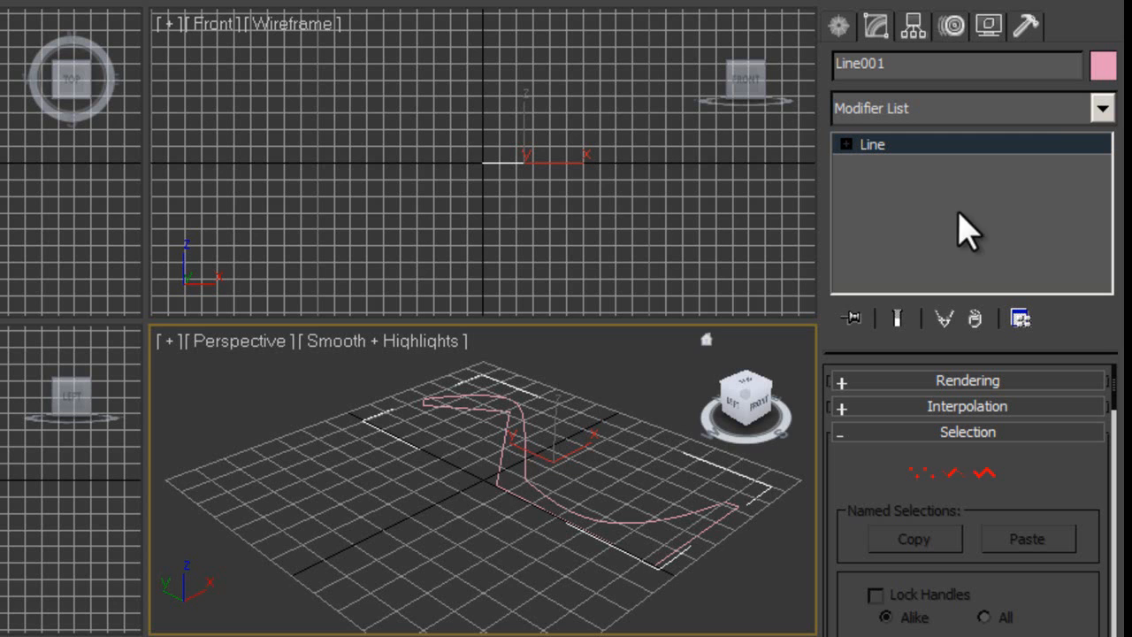
{"action": "left_click", "coordinate": [1103, 110]}
{"action": "left_click_drag", "start_coordinate": [1111, 2], "coordinate": [1117, 135]}
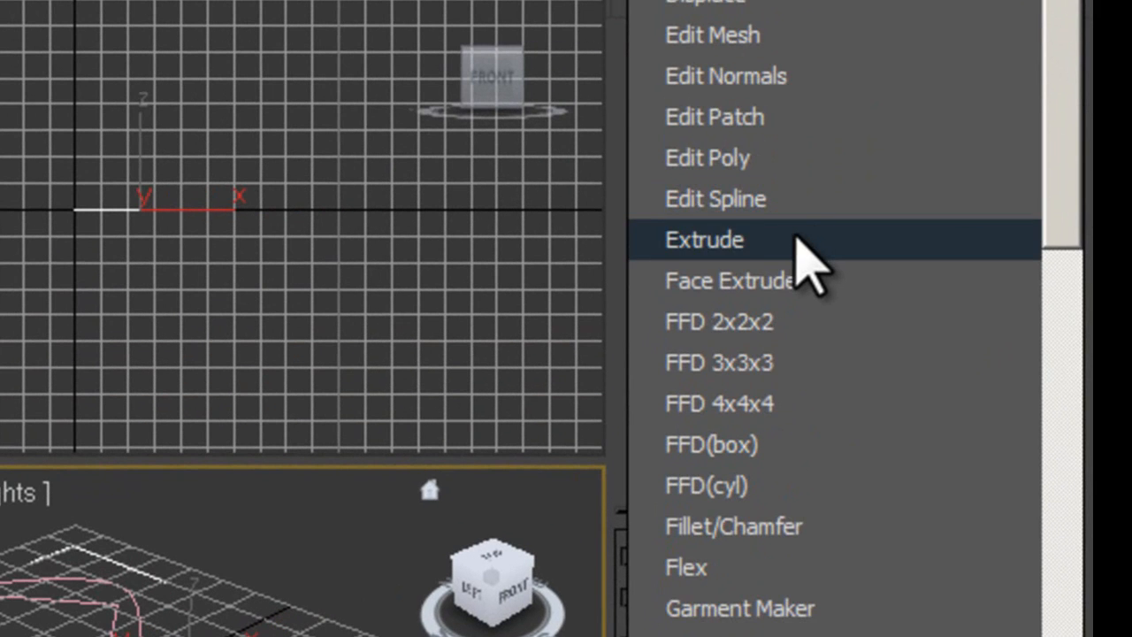
{"action": "left_click", "coordinate": [797, 239]}
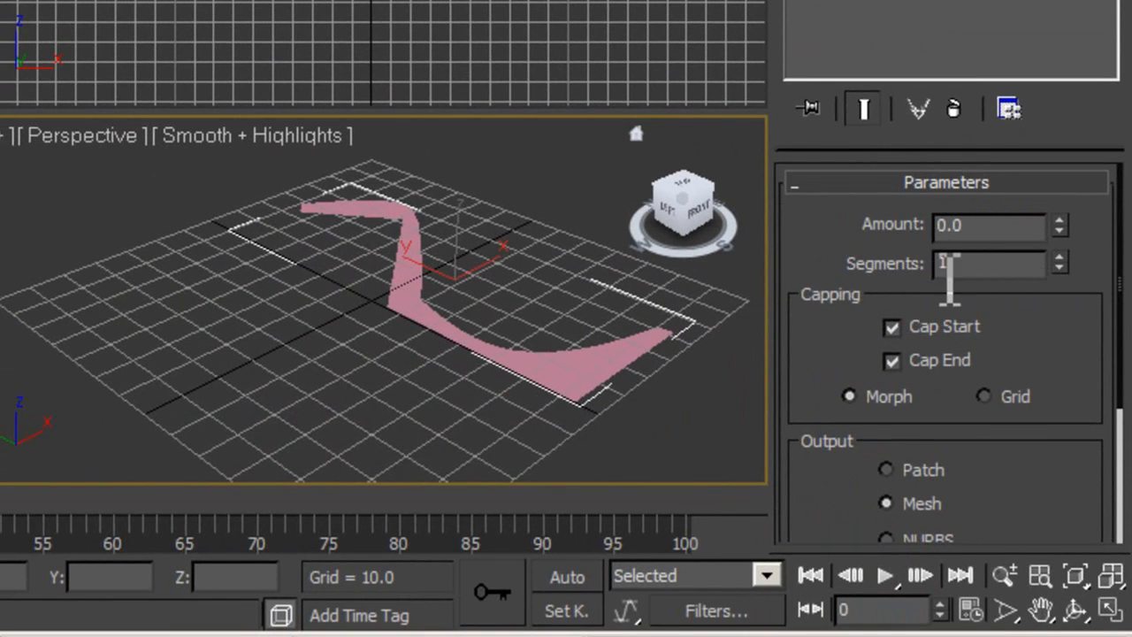
{"action": "left_click_drag", "start_coordinate": [1061, 223], "coordinate": [1064, 185]}
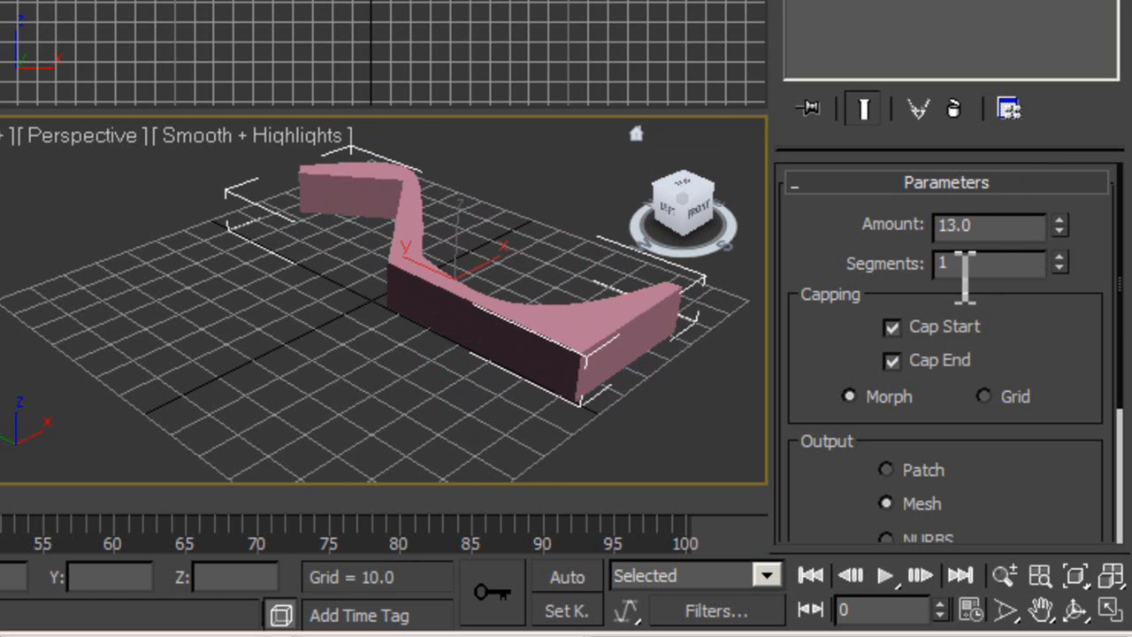
Set the extrusion to 3 segments and its amount to 22
{"action": "left_click", "coordinate": [1061, 258]}
{"action": "left_click", "coordinate": [1061, 258]}
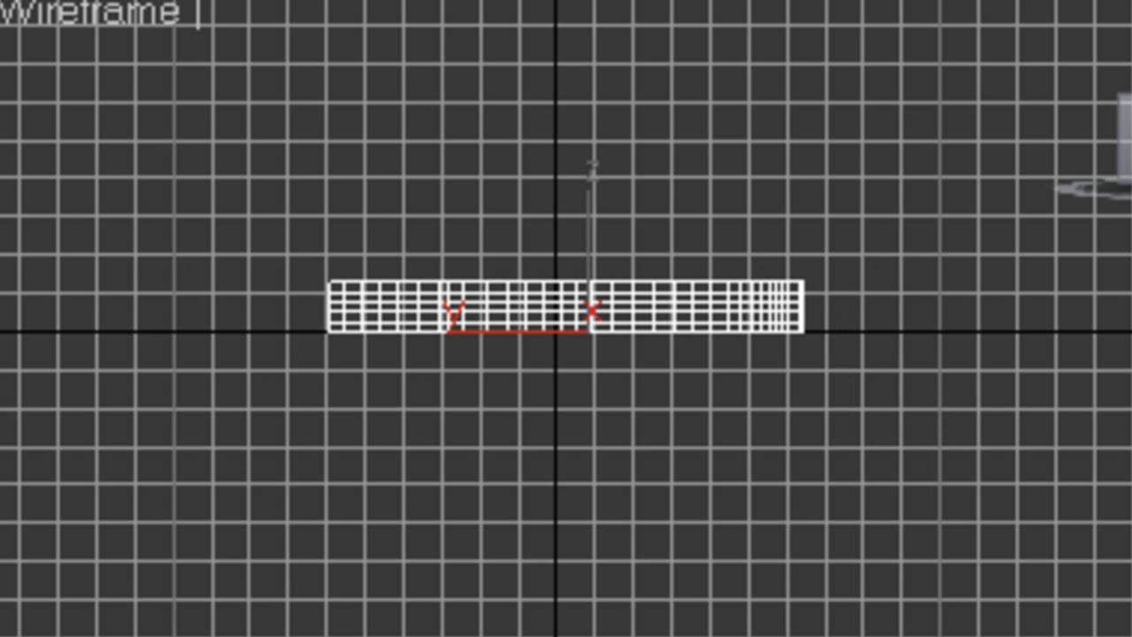
{"action": "left_click", "coordinate": [897, 266]}
{"action": "left_click", "coordinate": [727, 257]}
{"action": "left_click_drag", "start_coordinate": [727, 256], "coordinate": [799, 4]}
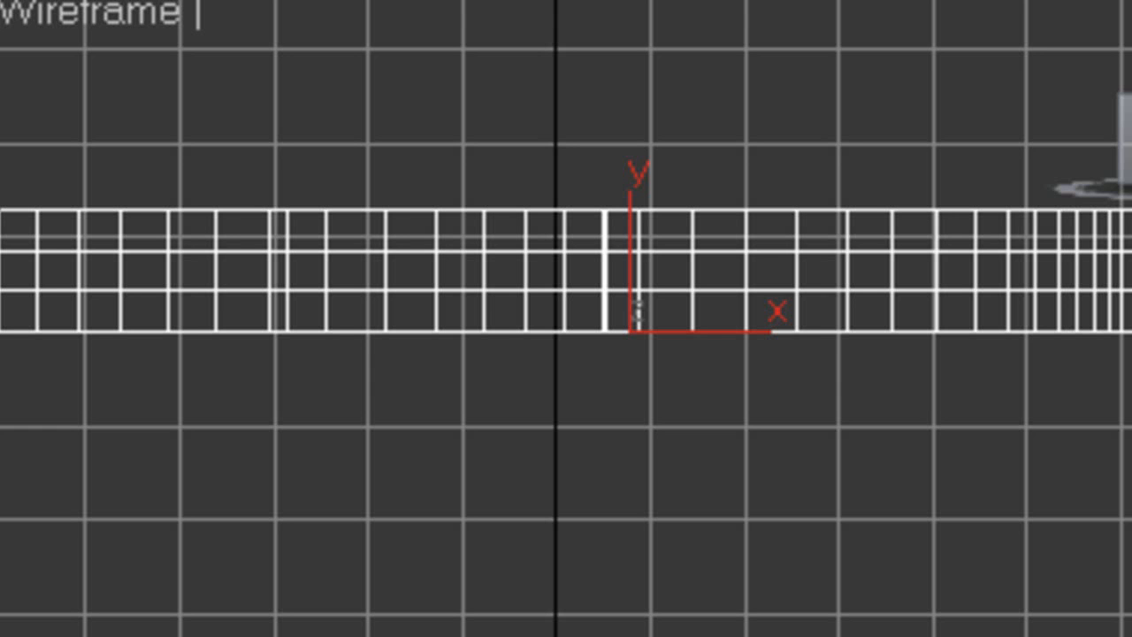
{"action": "left_click_drag", "start_coordinate": [1061, 239], "coordinate": [1066, 204]}
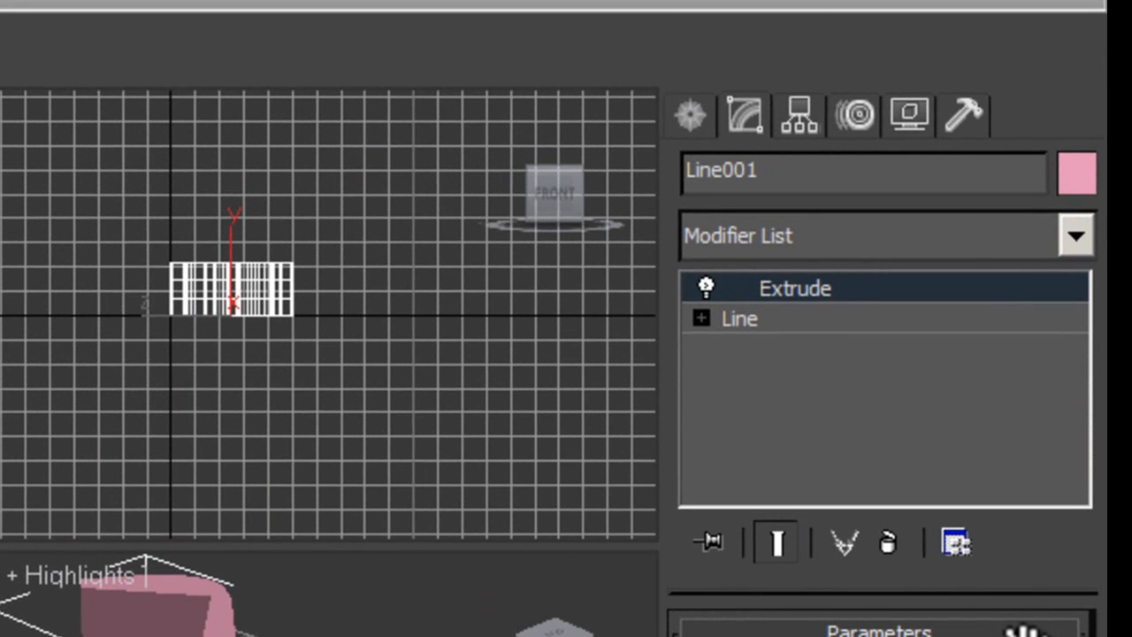
Remove the Extrude modifier from the profile's modifier stack
{"action": "left_click", "coordinate": [796, 290]}
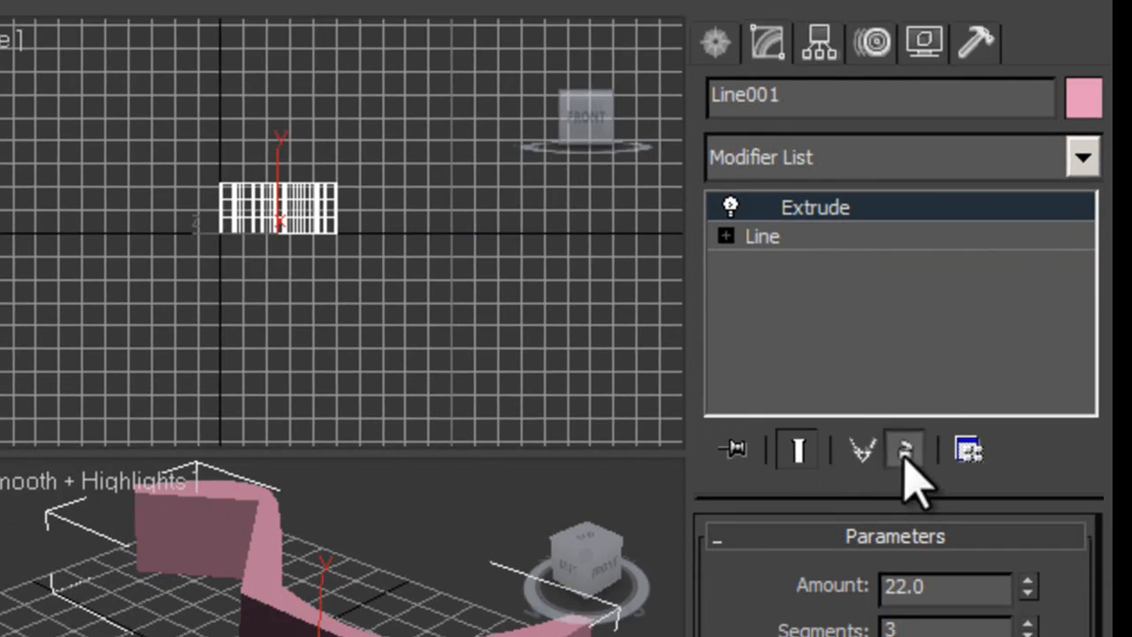
{"action": "left_click", "coordinate": [888, 543]}
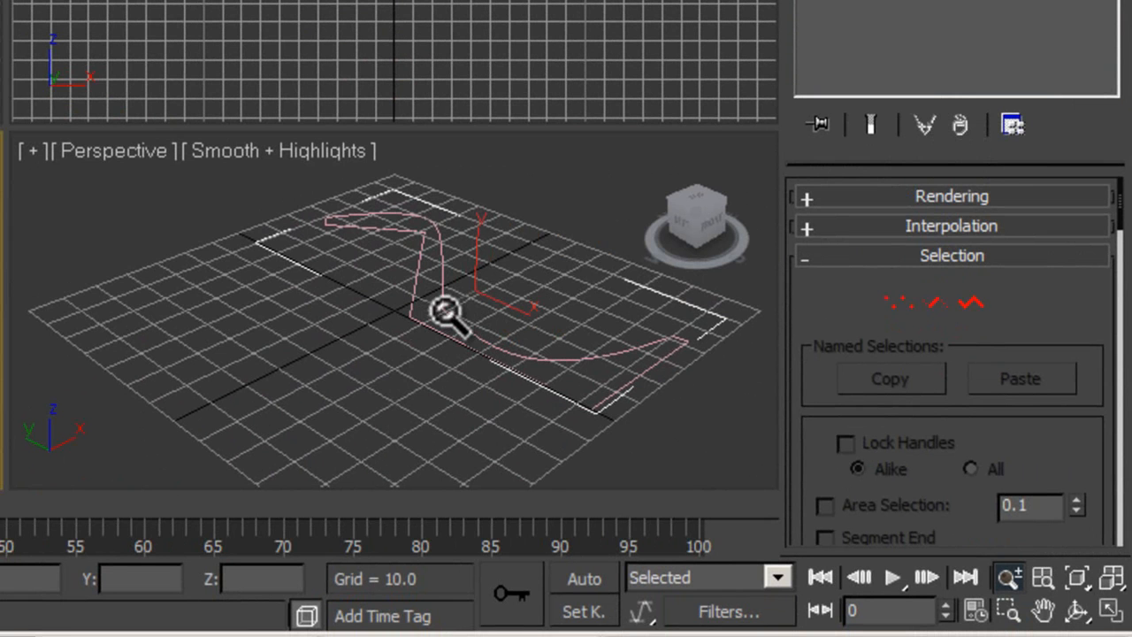
Return the Perspective view to the top and apply a Lathe modifier to the closed profile
{"action": "left_click", "coordinate": [703, 201]}
{"action": "left_click", "coordinate": [699, 202]}
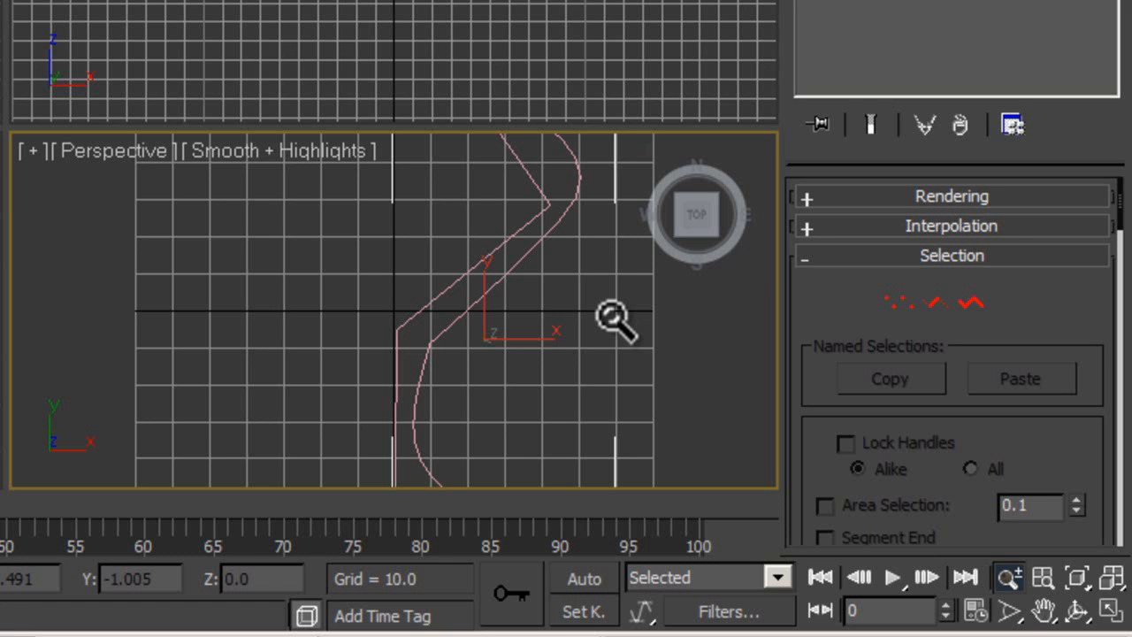
{"action": "scroll", "coordinate": [616, 320], "scroll_direction": "down", "scroll_amount": 5}
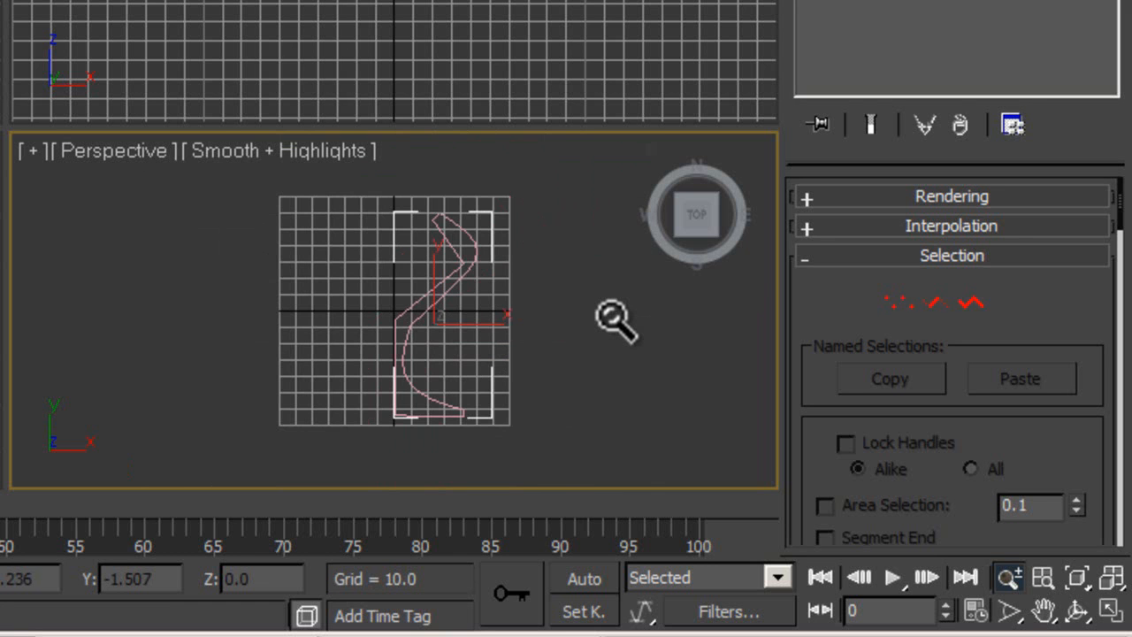
{"action": "scroll", "coordinate": [615, 320], "scroll_direction": "up", "scroll_amount": 3}
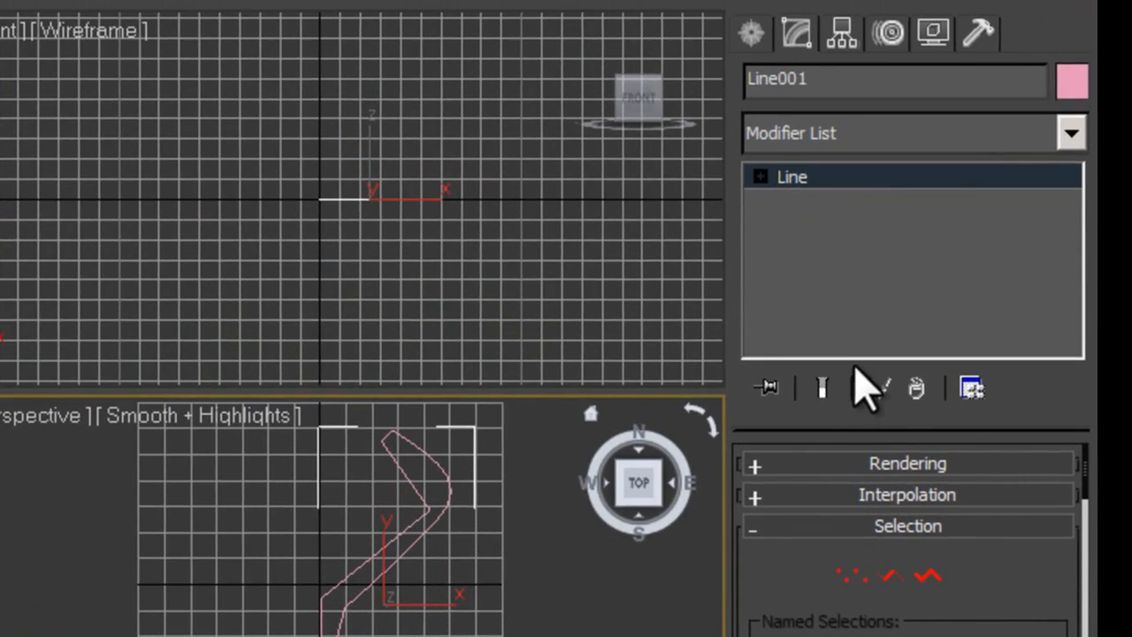
{"action": "left_click", "coordinate": [1072, 133]}
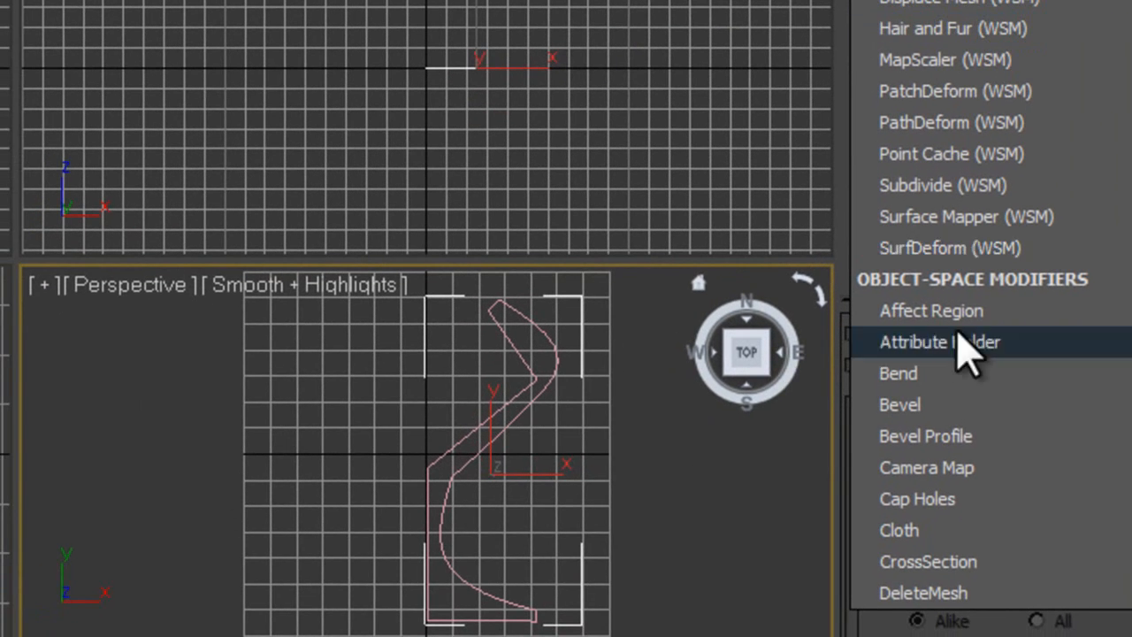
{"action": "scroll", "coordinate": [938, 319], "scroll_direction": "down", "scroll_amount": 10}
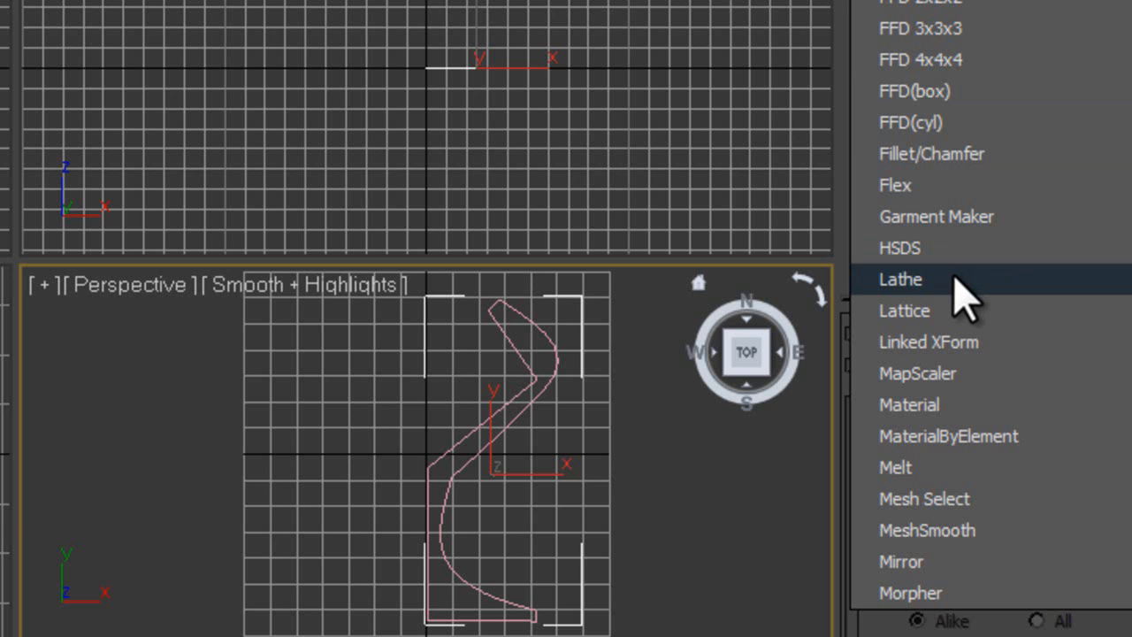
{"action": "left_click", "coordinate": [955, 280]}
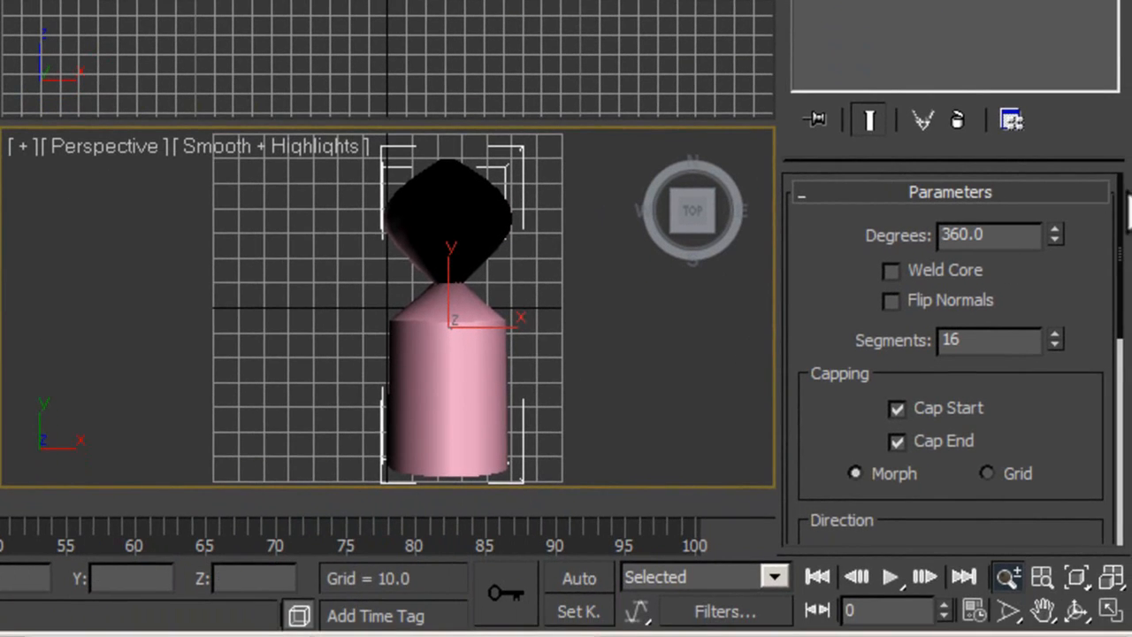
Compare the Min and Max alignments of the Lathe axis and keep the profile aligned to Min
{"action": "left_click_drag", "start_coordinate": [1122, 241], "coordinate": [1120, 403]}
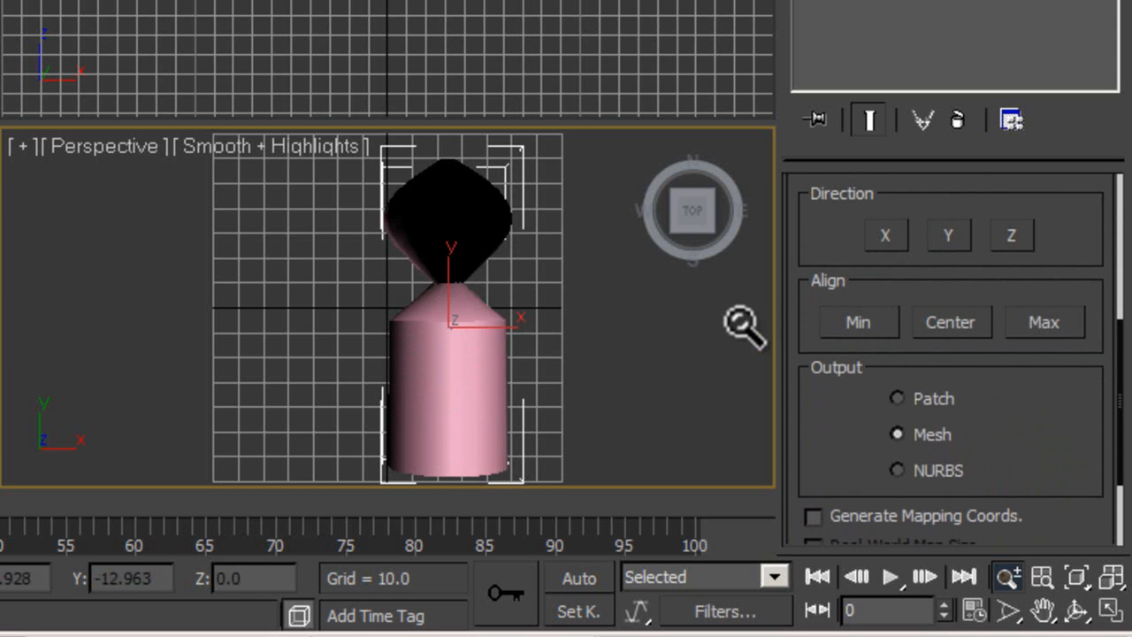
{"action": "left_click", "coordinate": [870, 326]}
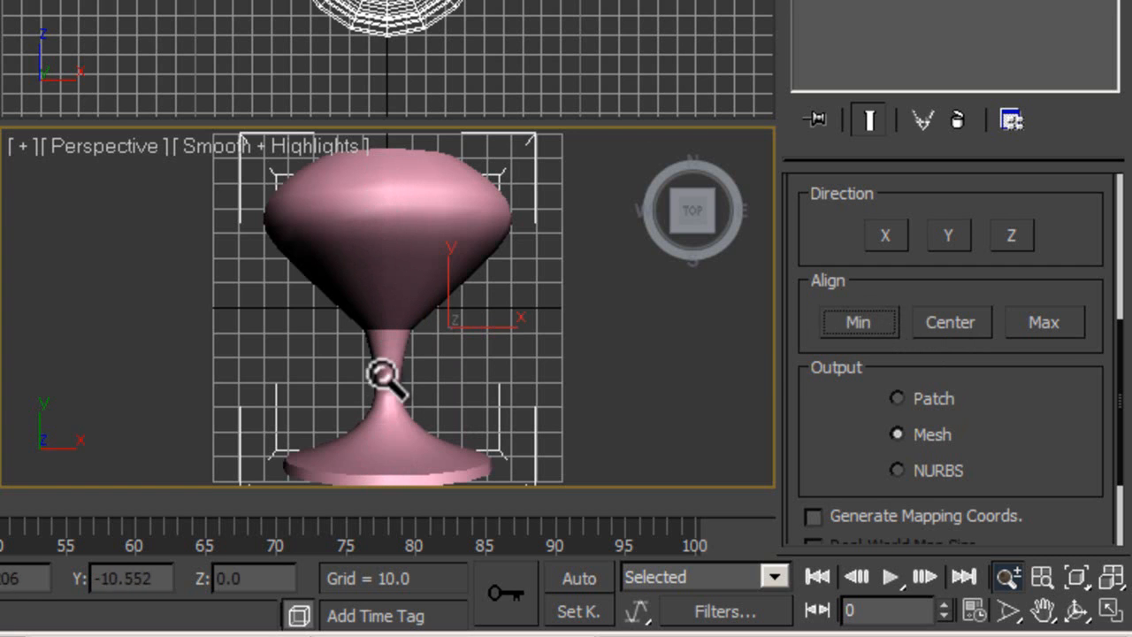
{"action": "left_click", "coordinate": [1049, 324]}
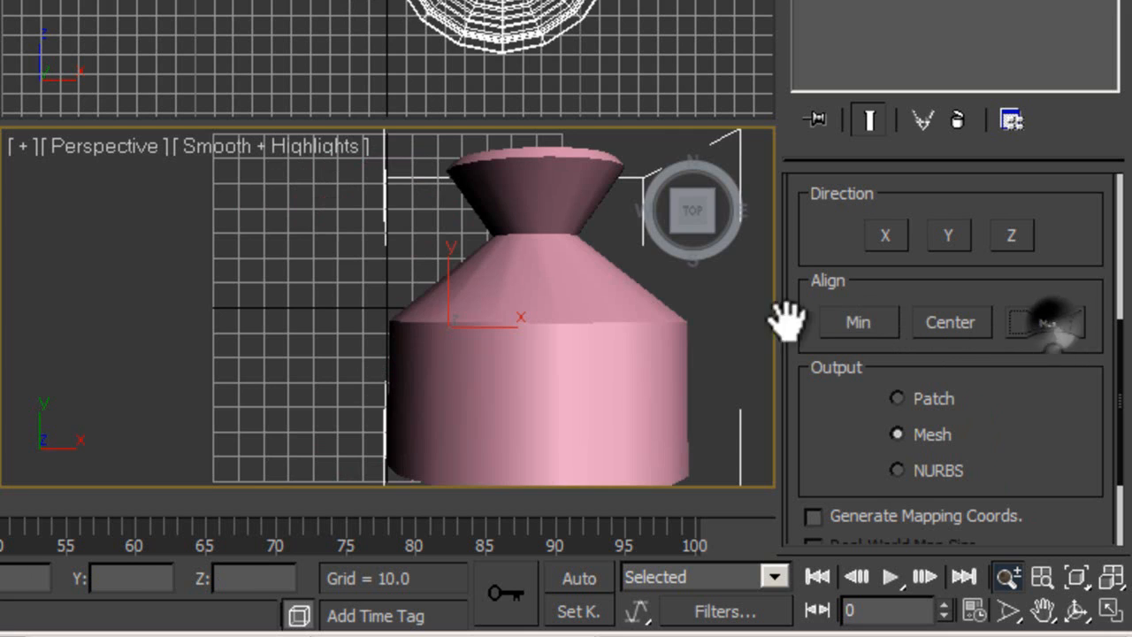
{"action": "left_click", "coordinate": [856, 324]}
Restore the home view and orbit around the lathed goblet to examine its base, stem and open bowl
{"action": "left_click_drag", "start_coordinate": [718, 238], "coordinate": [699, 212]}
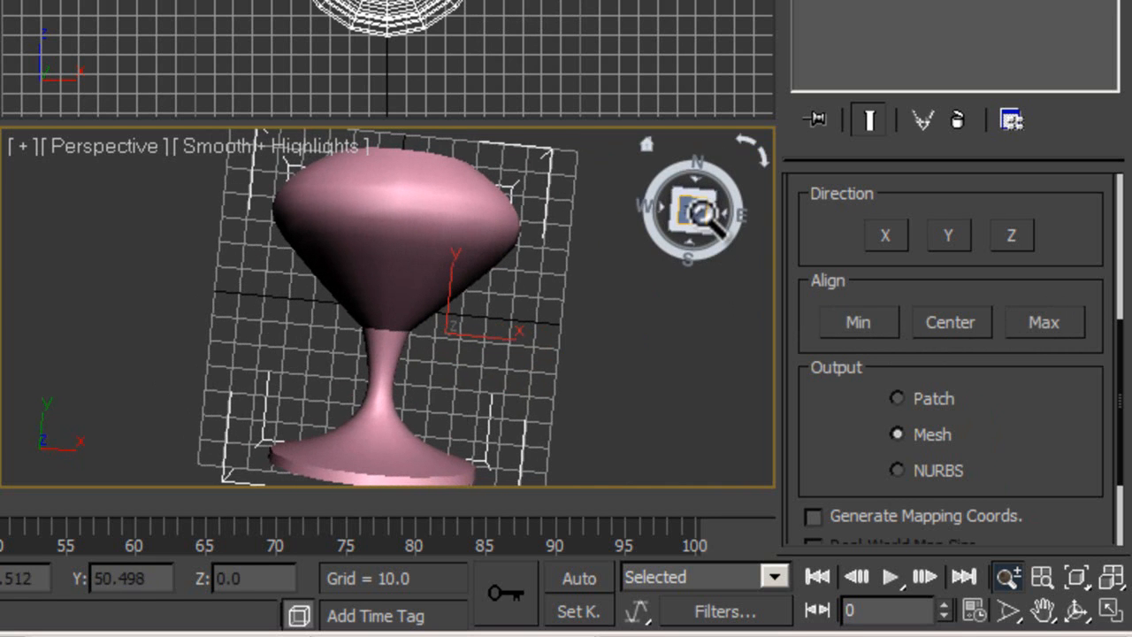
{"action": "left_click", "coordinate": [647, 145]}
{"action": "mouse_move", "coordinate": [718, 229]}
{"action": "left_mouse_down"}
{"action": "mouse_move", "coordinate": [725, 309]}
{"action": "mouse_move", "coordinate": [670, 311]}
{"action": "mouse_move", "coordinate": [667, 286]}
{"action": "mouse_move", "coordinate": [690, 229]}
{"action": "mouse_move", "coordinate": [718, 213]}
{"action": "mouse_move", "coordinate": [738, 234]}
{"action": "mouse_move", "coordinate": [733, 285]}
{"action": "mouse_move", "coordinate": [705, 336]}
{"action": "mouse_move", "coordinate": [682, 328]}
{"action": "mouse_move", "coordinate": [670, 286]}
{"action": "mouse_move", "coordinate": [643, 275]}
{"action": "mouse_move", "coordinate": [599, 349]}
{"action": "mouse_move", "coordinate": [610, 380]}
{"action": "mouse_move", "coordinate": [682, 331]}
{"action": "mouse_move", "coordinate": [696, 279]}
{"action": "mouse_move", "coordinate": [744, 283]}
{"action": "mouse_move", "coordinate": [713, 216]}
{"action": "left_mouse_up"}
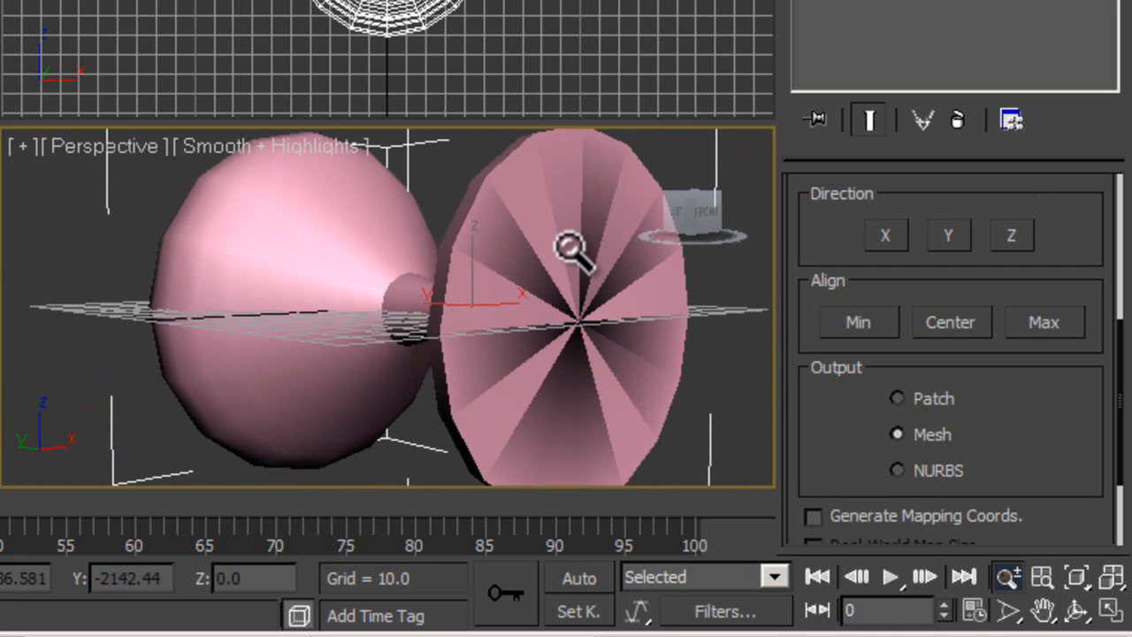
{"action": "left_click_drag", "start_coordinate": [705, 237], "coordinate": [689, 327]}
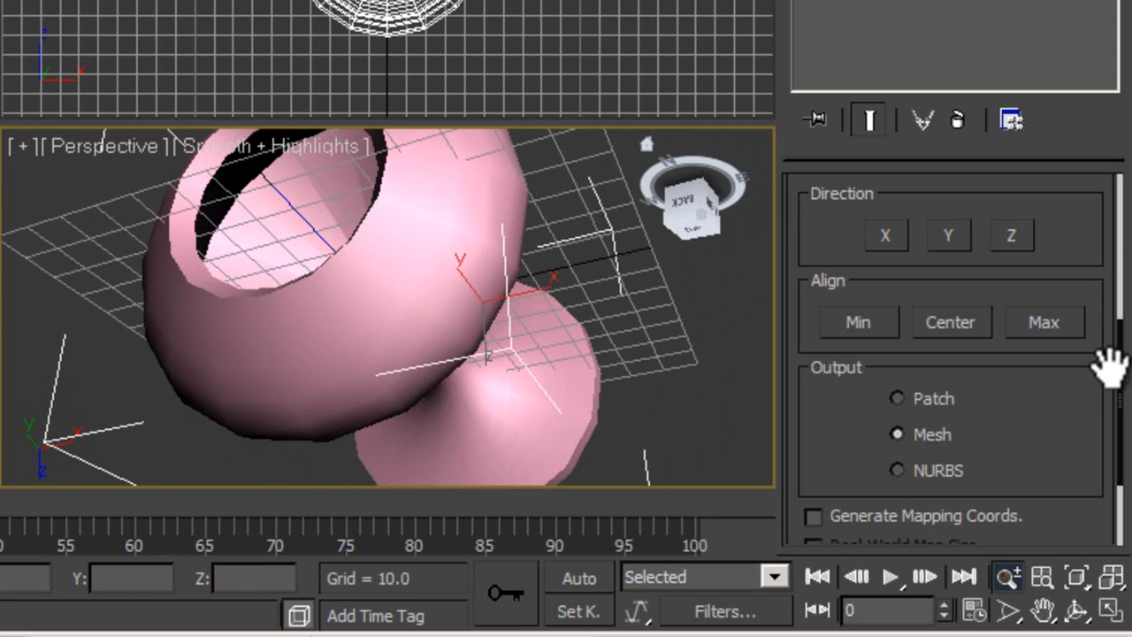
Try varying the Lathe's sweep angle, leaving Degrees at 360
{"action": "left_click_drag", "start_coordinate": [1122, 374], "coordinate": [1130, 201]}
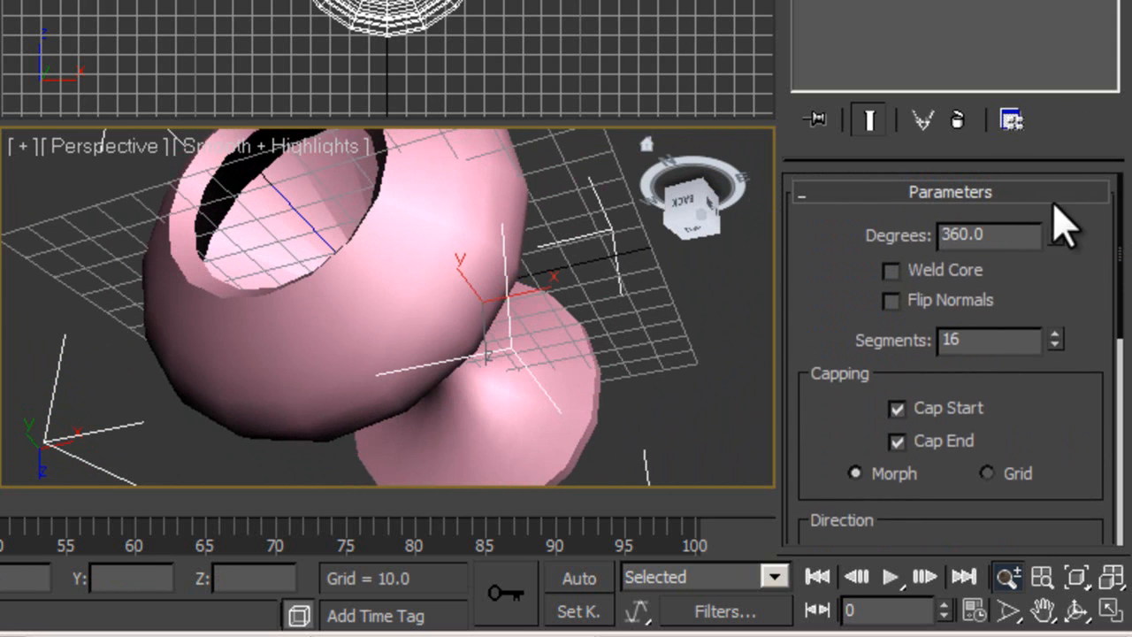
{"action": "mouse_move", "coordinate": [1055, 233]}
{"action": "left_mouse_down"}
{"action": "mouse_move", "coordinate": [1006, 584]}
{"action": "mouse_move", "coordinate": [1066, 221]}
{"action": "left_mouse_up"}
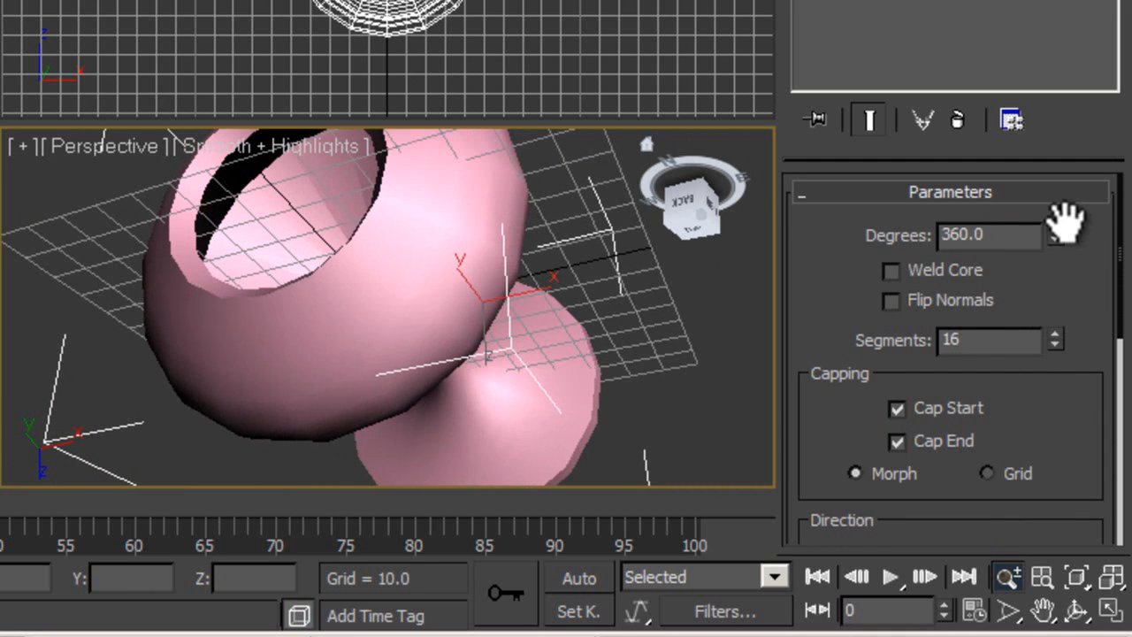